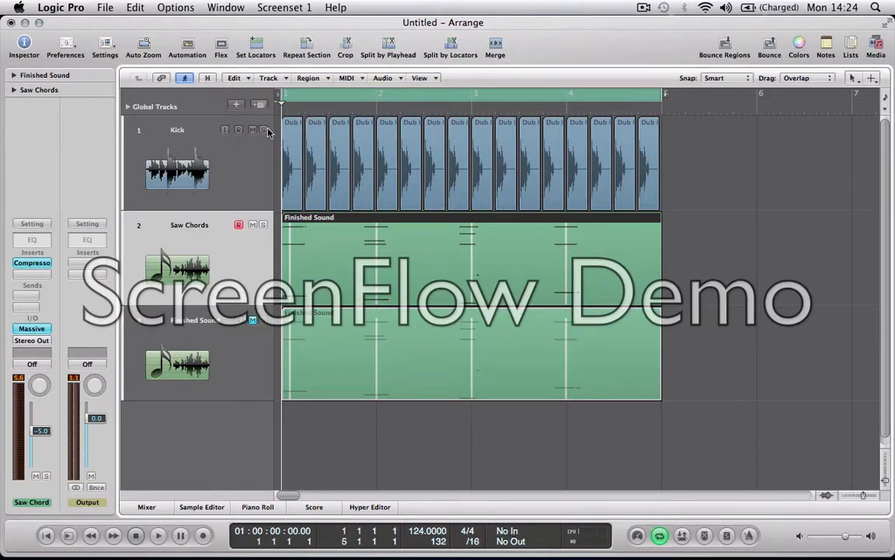
Play the Kick track in solo to hear it alone, and turn its solo off again
click(262, 129)
key(space)
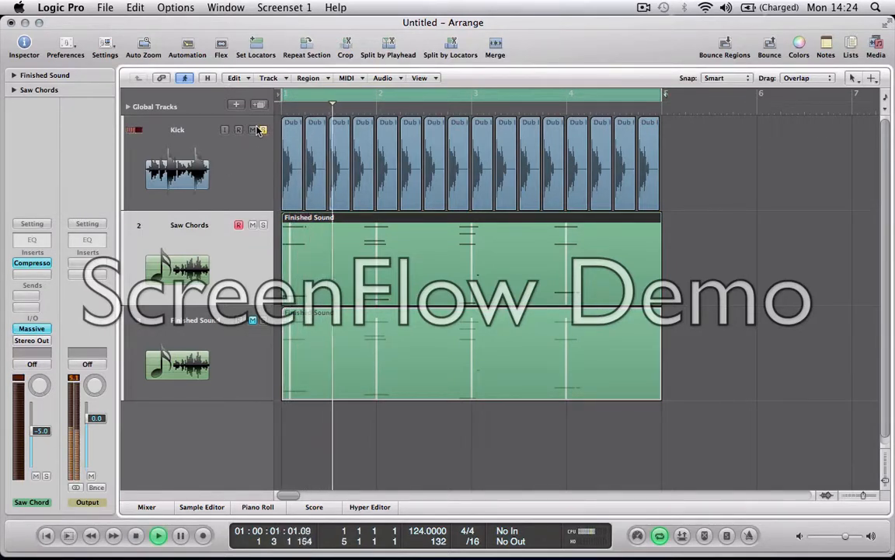
key(space)
click(261, 130)
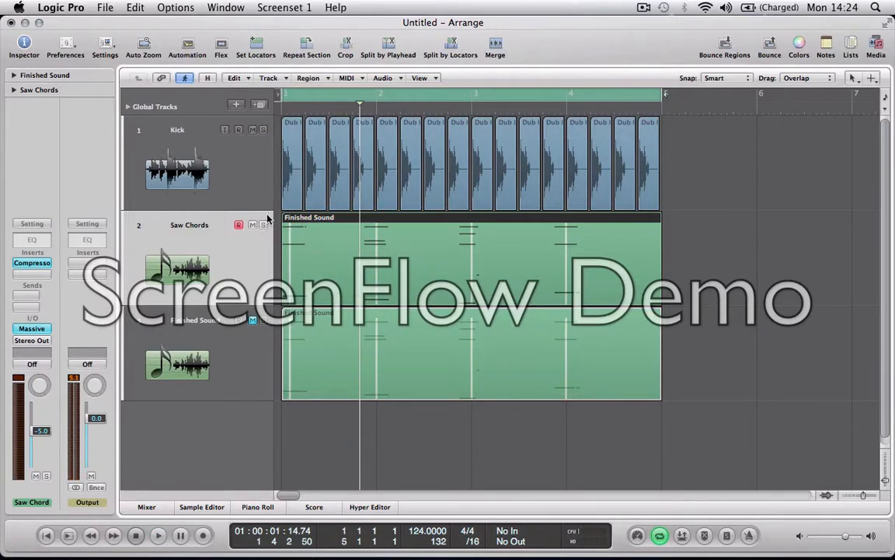
Listen to the loop with the Saw Chords compressor bypassed and with it active for comparison
alt+click(44, 265)
key(space)
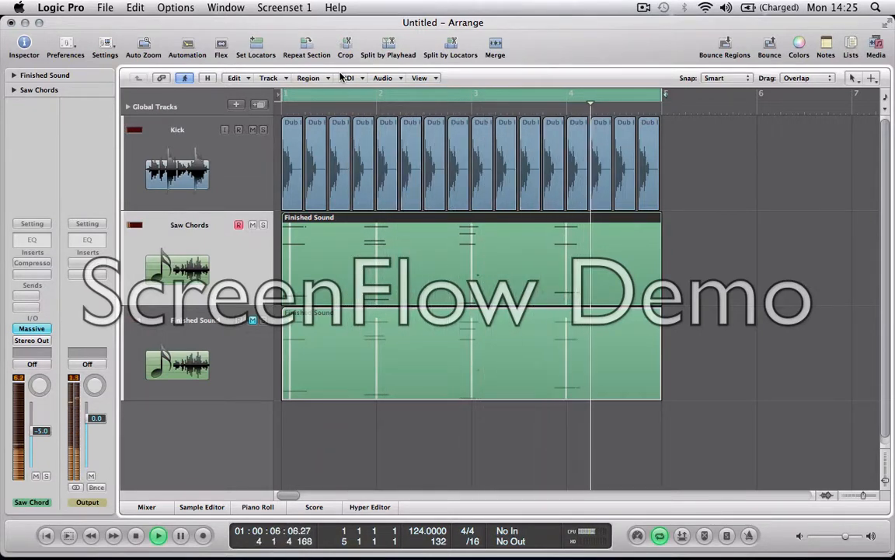
key(space)
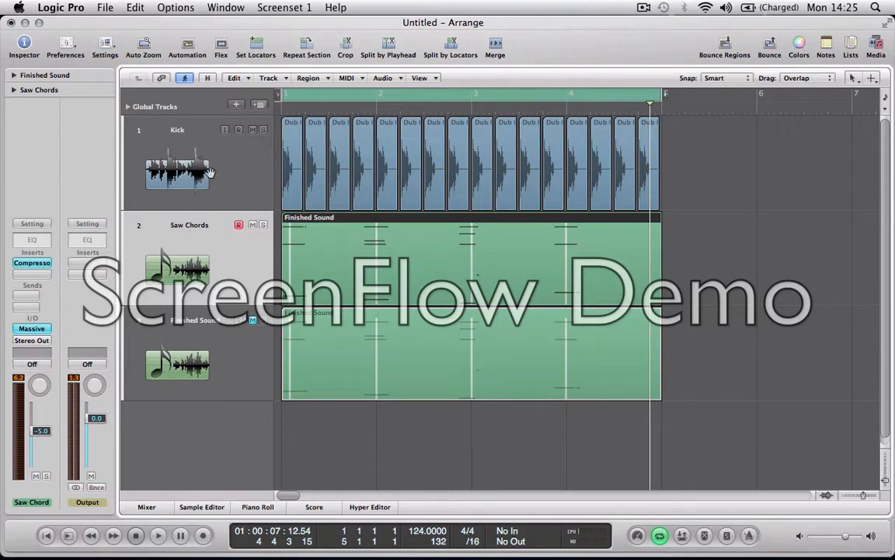
key(space)
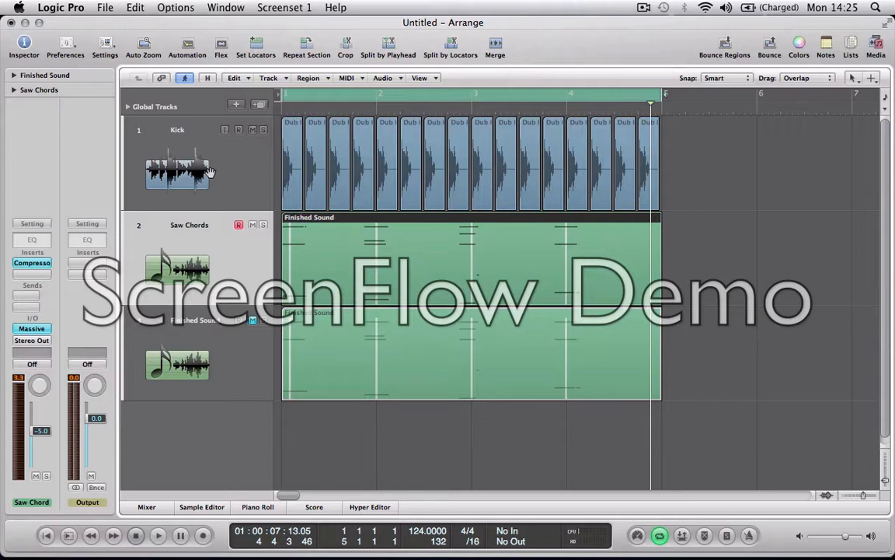
Replace the existing compressor on the Saw Chords channel with a fresh Compressor from the Dynamics effects
click(41, 267)
click(46, 283)
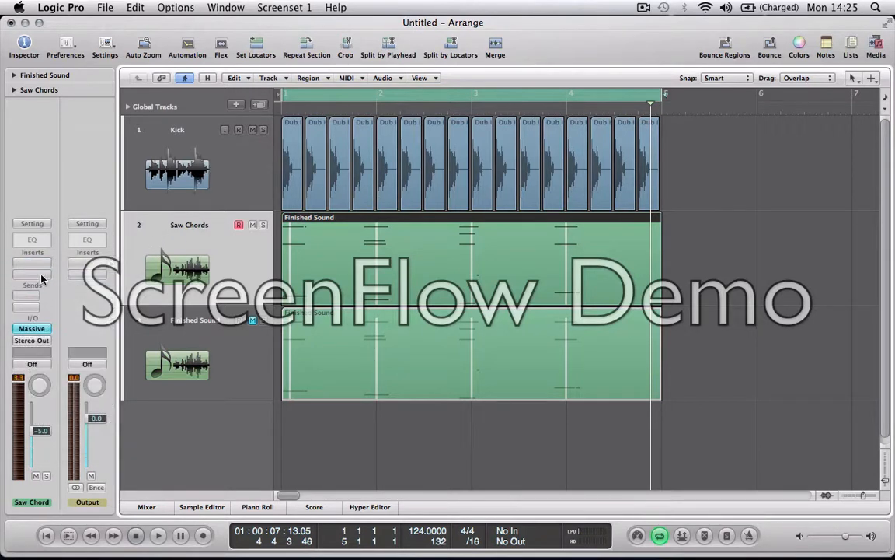
click(35, 259)
mouse_move(45, 307)
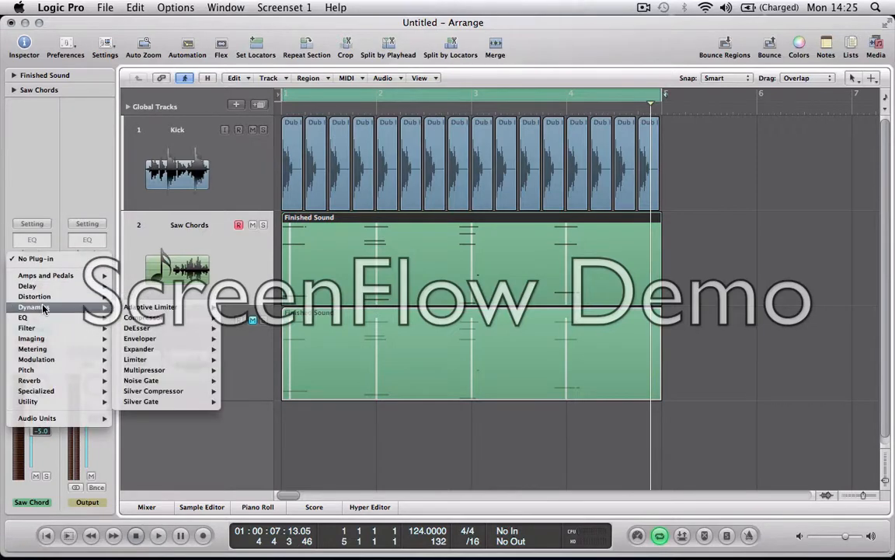
mouse_move(207, 327)
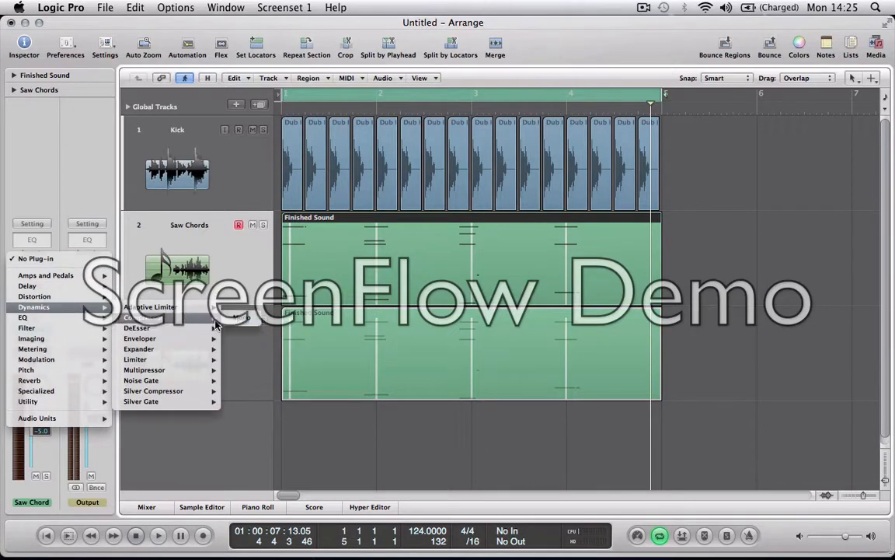
click(244, 318)
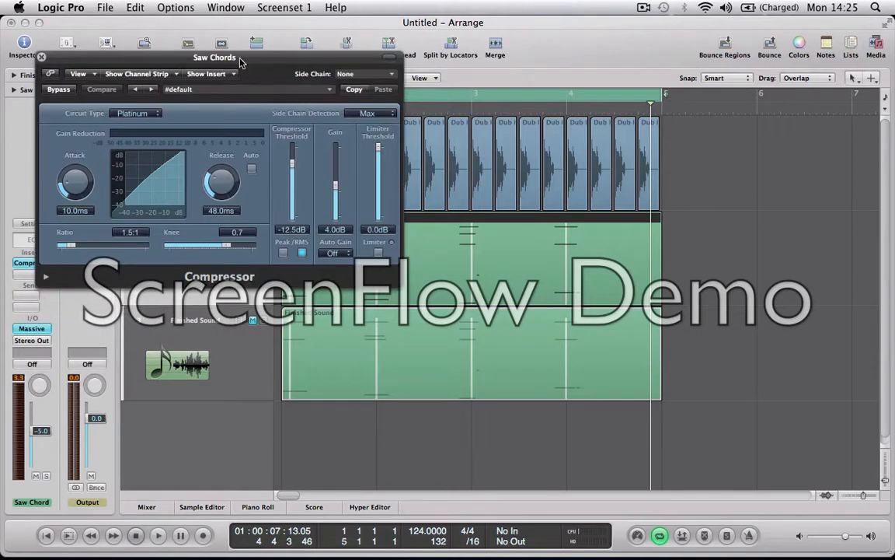
drag(241, 60, 554, 244)
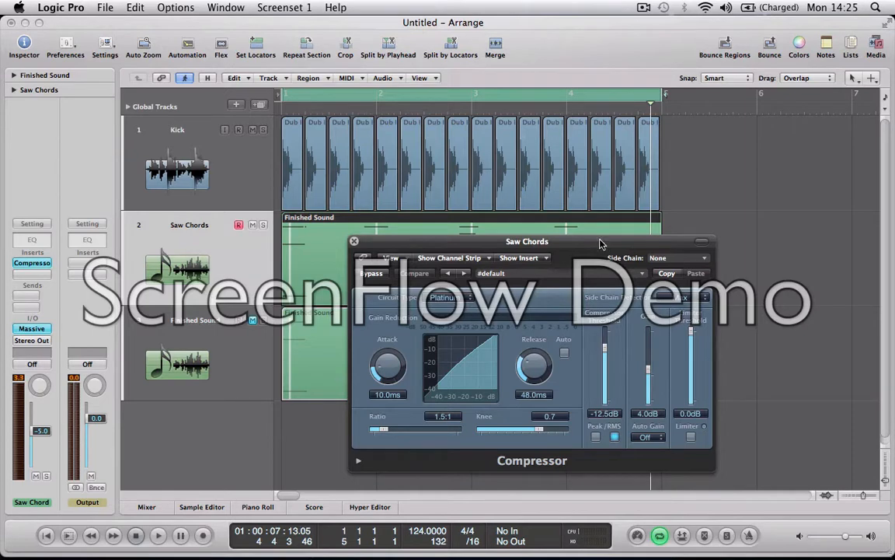
drag(600, 244, 596, 202)
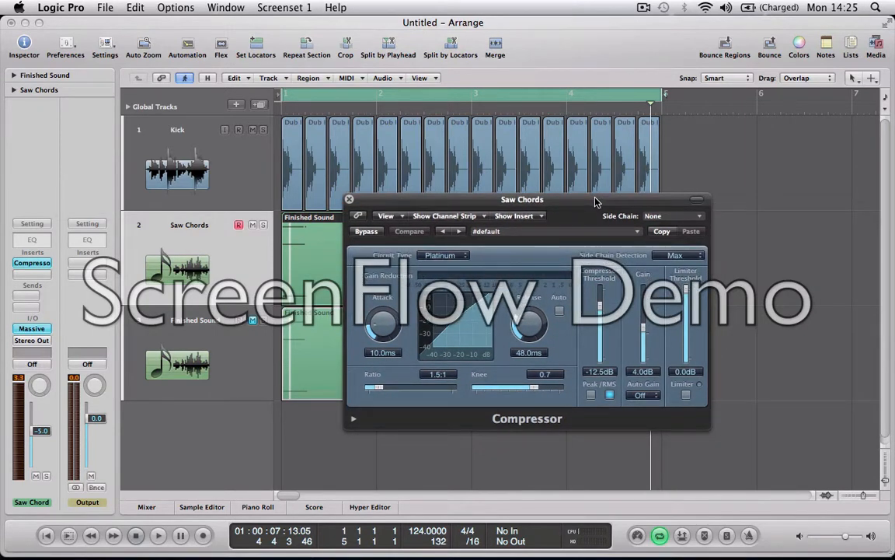
drag(595, 201, 441, 128)
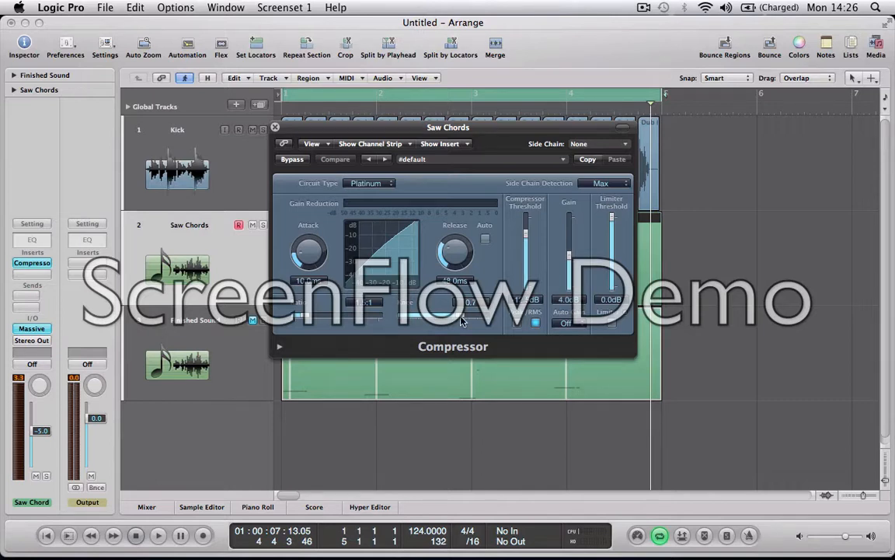
Sweep the compressor's knee to its 0.0 and 1.0 extremes and set it to 0.5
drag(461, 321, 404, 321)
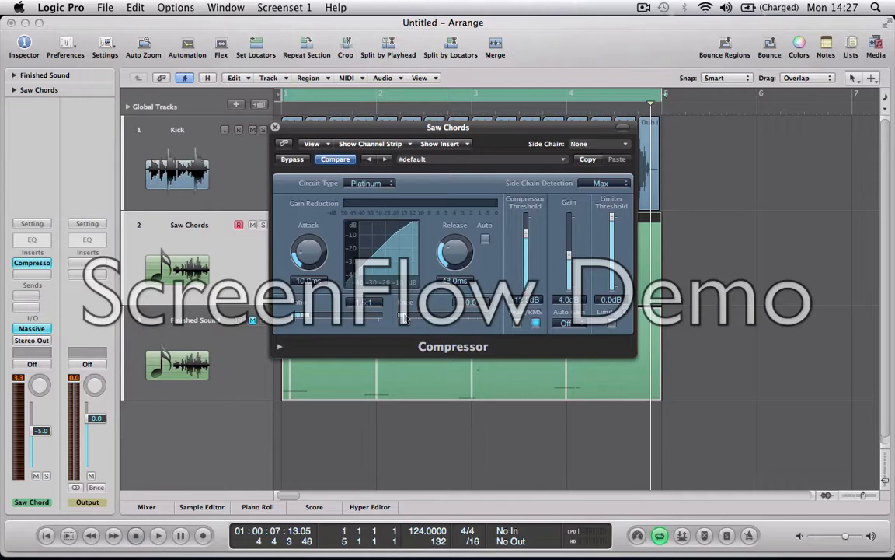
drag(403, 318, 494, 320)
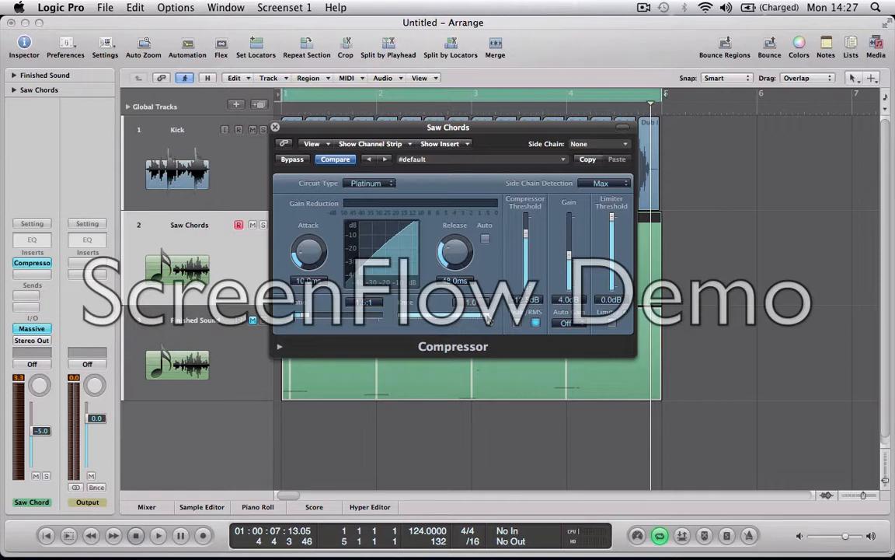
drag(488, 319, 409, 289)
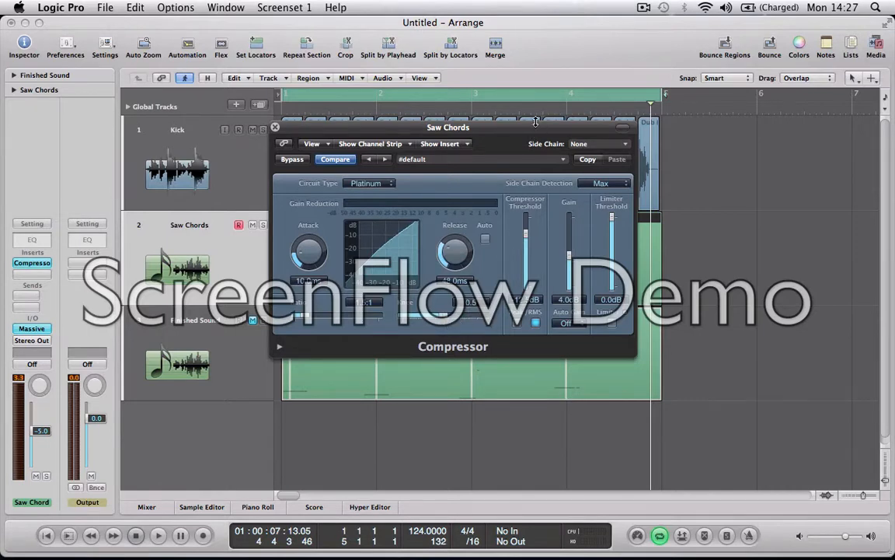
Set the Saw Chords compressor's side chain source to Audio 1 - Kick
drag(536, 122, 547, 250)
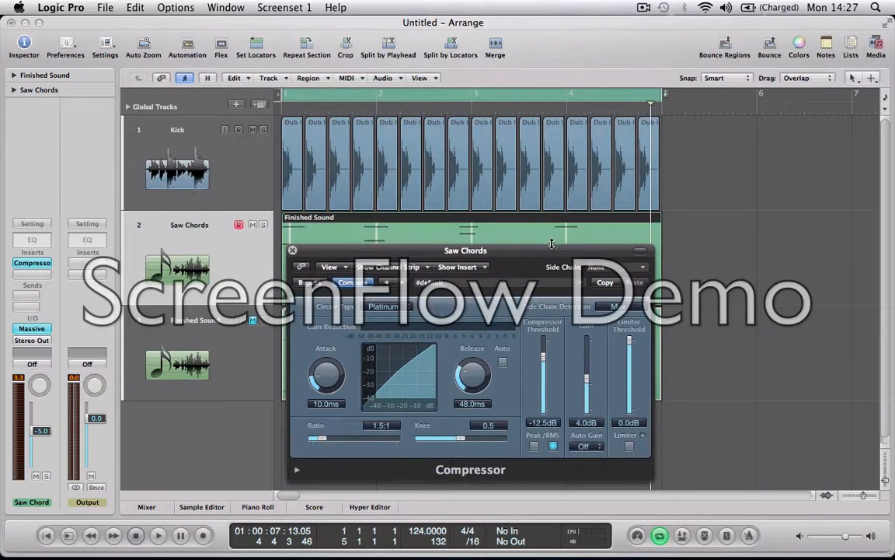
click(606, 269)
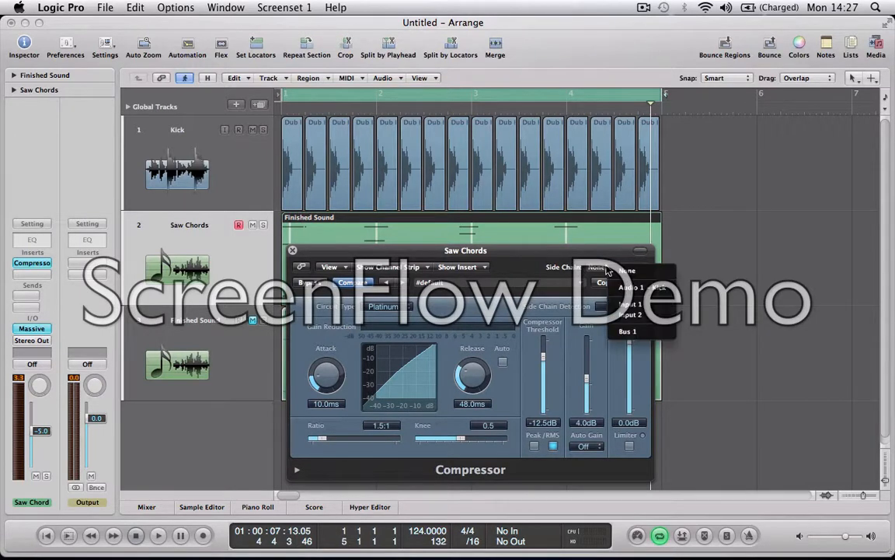
click(653, 289)
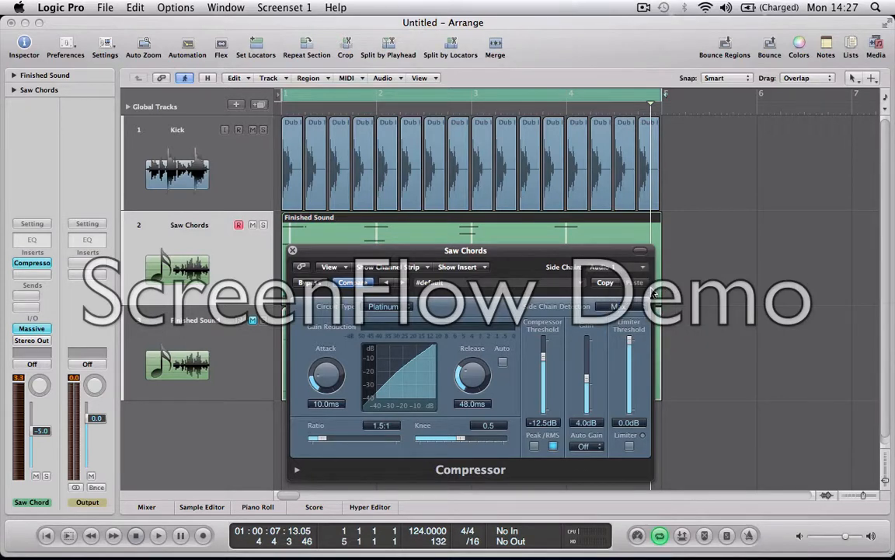
Select the Kick track and review the compressor's available side chain sources, keeping Audio 1
click(172, 140)
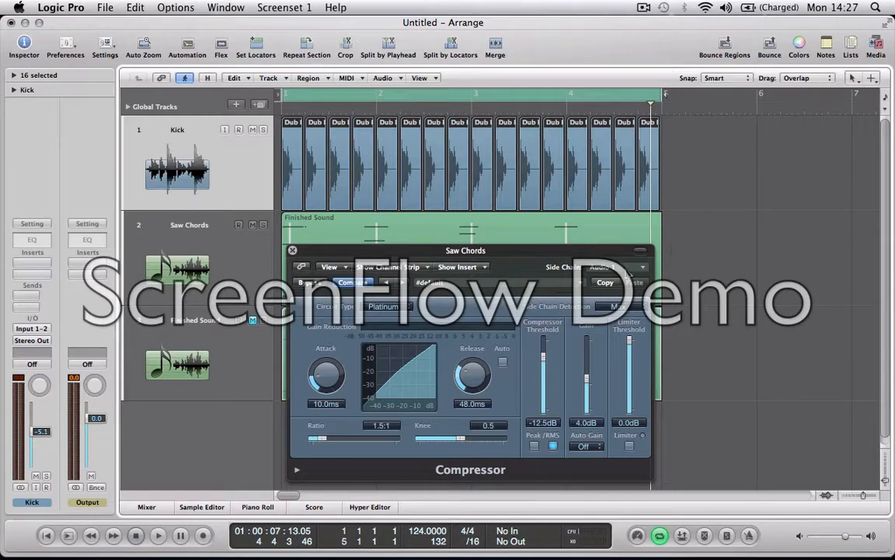
click(626, 268)
click(627, 273)
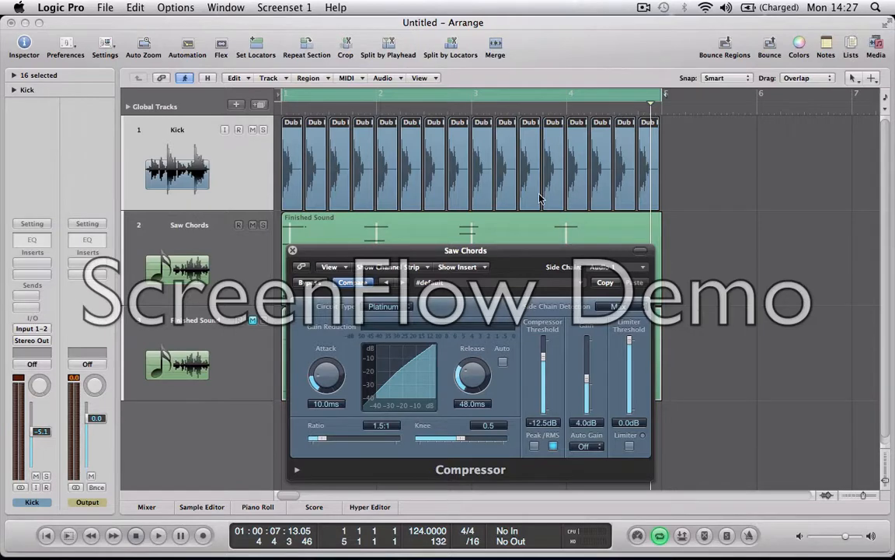
click(622, 268)
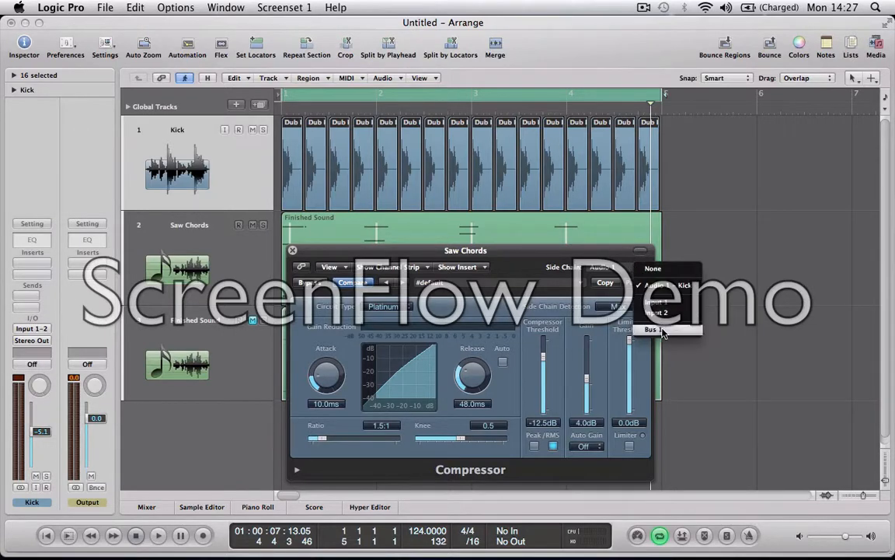
click(541, 259)
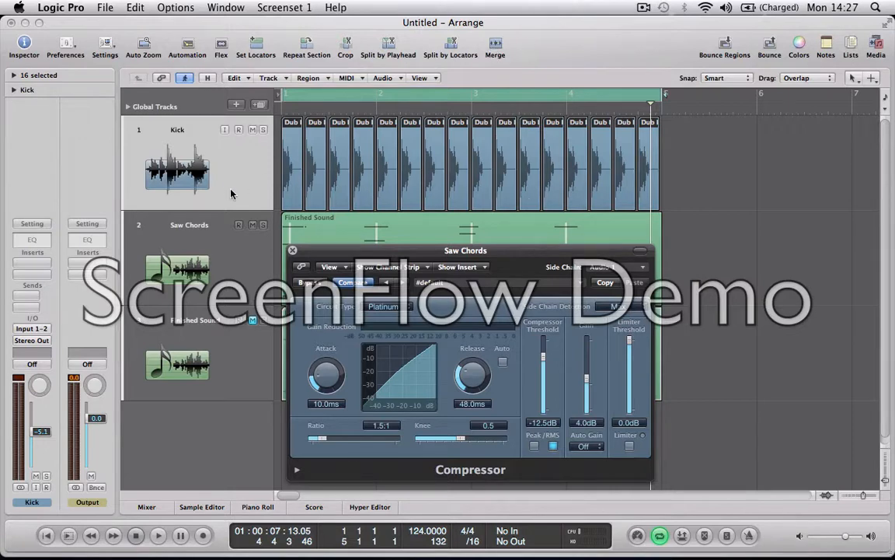
Play the loop to hear the side-chained compressor on the Saw Chords, keeping the Kick regions in view
drag(363, 253, 358, 221)
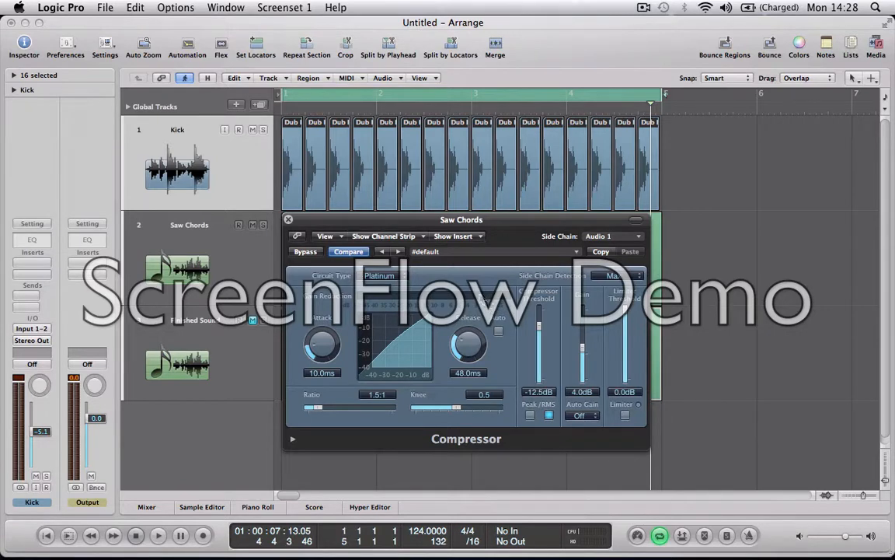
key(space)
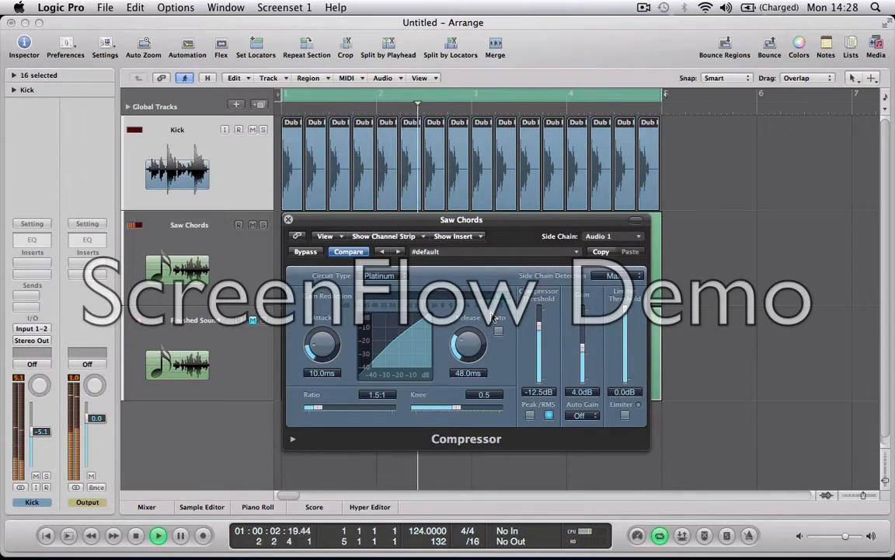
key(space)
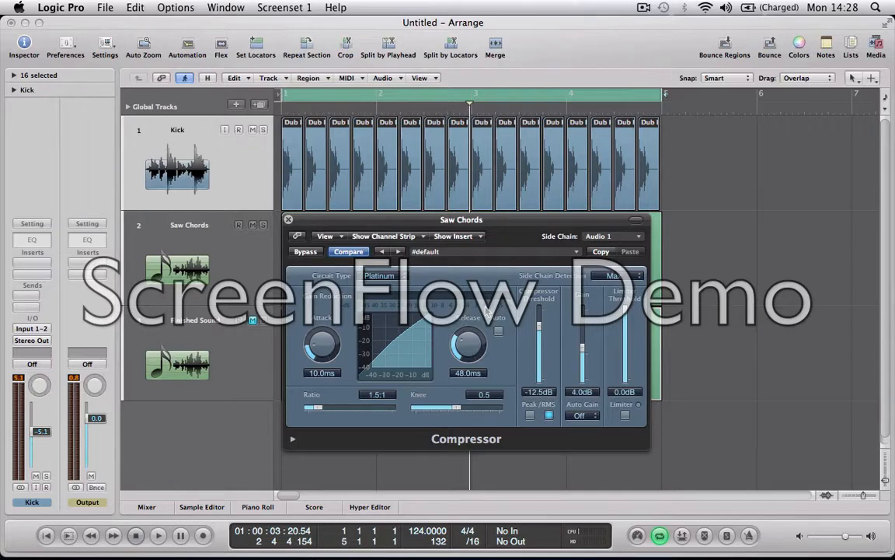
Set the compressor threshold to -31.5 dB and the ratio to 7.7:1, auditioning the loop after each change
drag(536, 325, 541, 356)
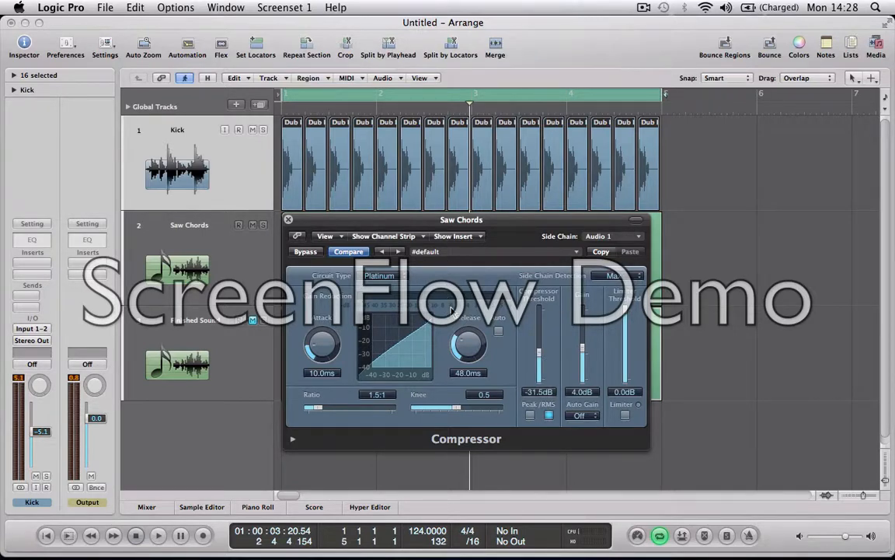
key(space)
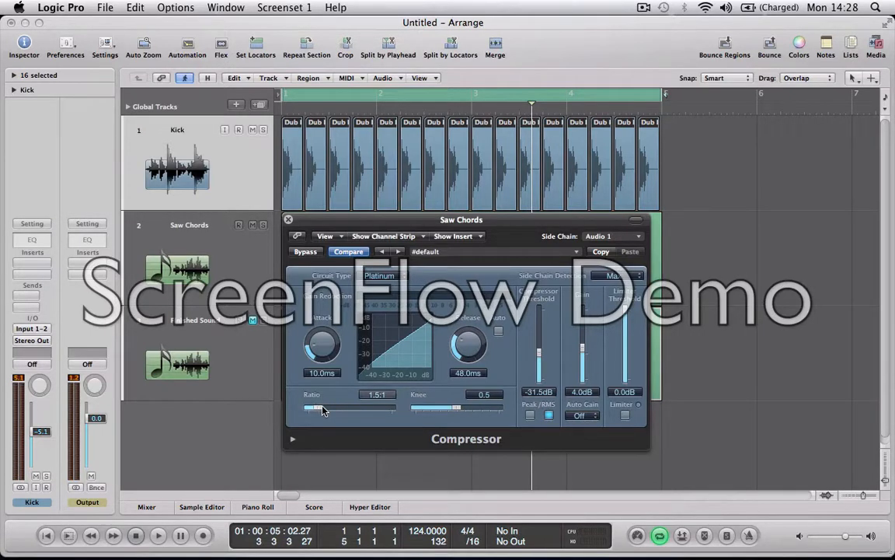
drag(324, 411, 362, 411)
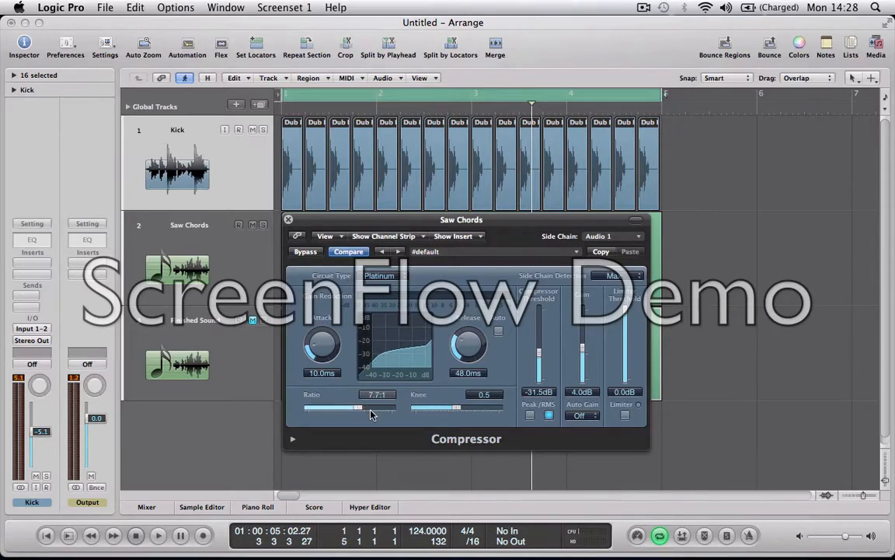
key(space)
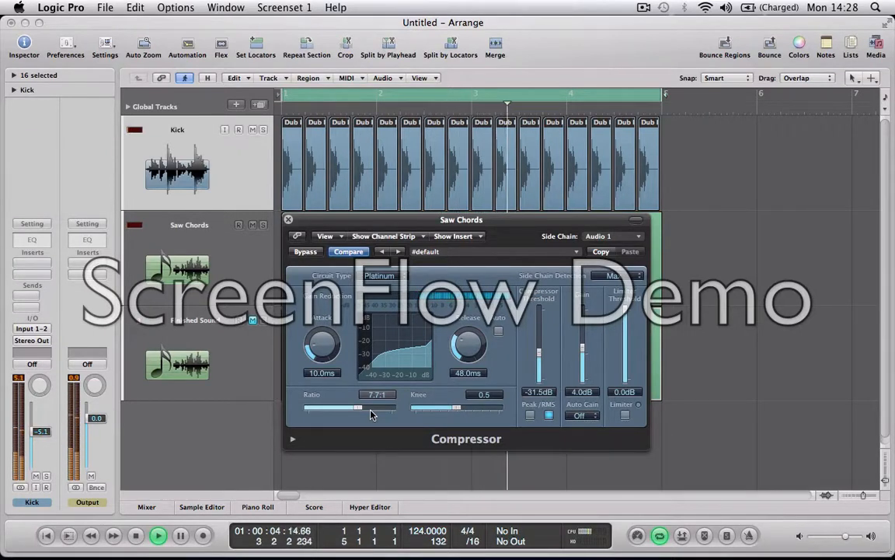
key(space)
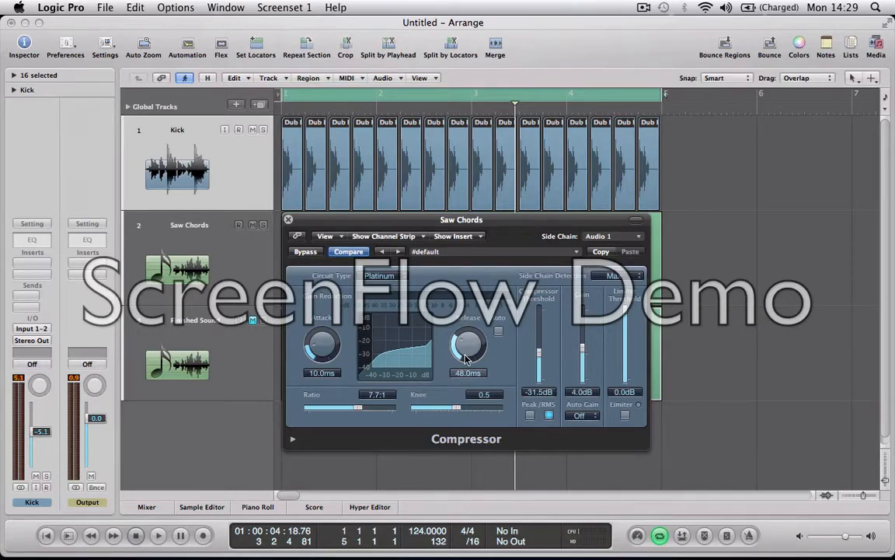
Audition the compressor with a 5000 ms release, and set the release to 81 ms
drag(467, 355, 483, 288)
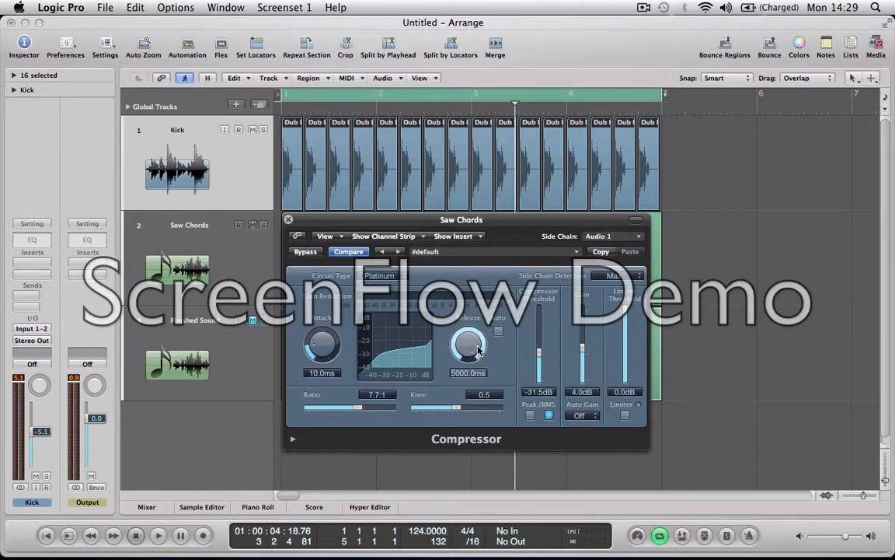
drag(478, 352, 460, 255)
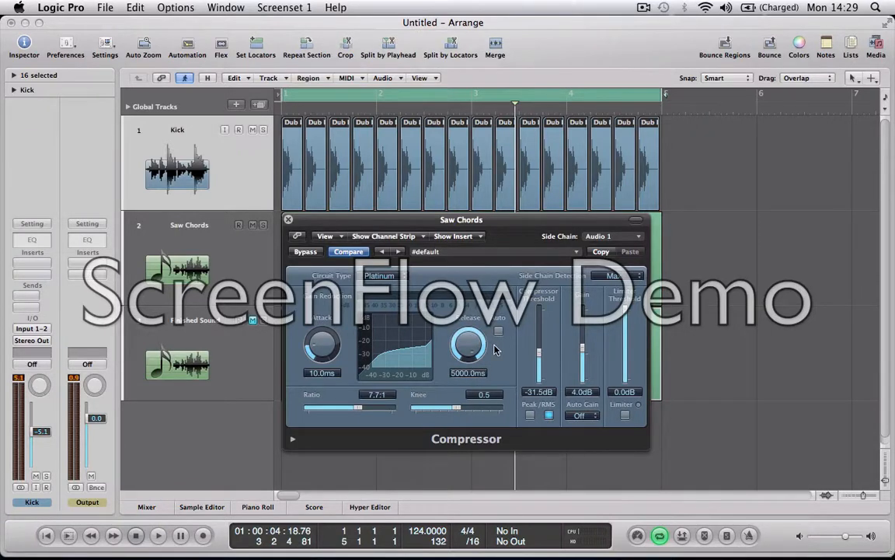
key(space)
drag(468, 341, 472, 403)
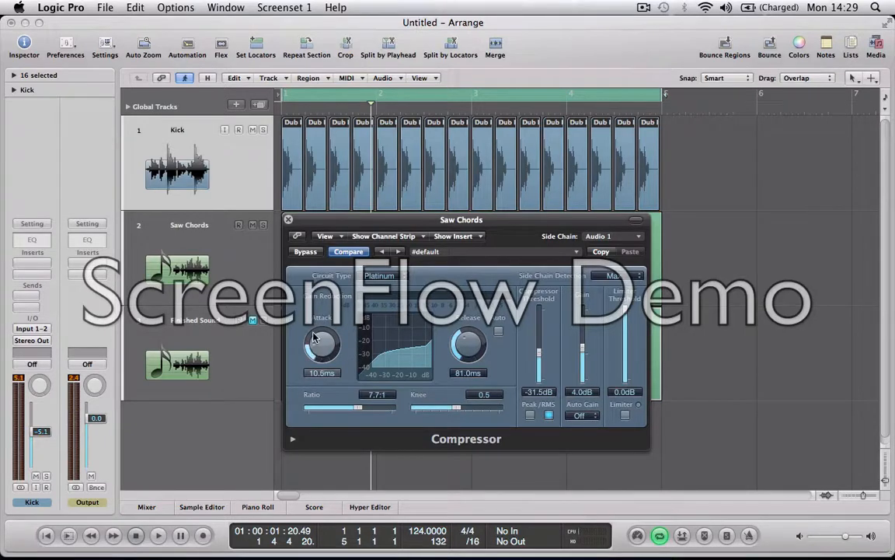
Set the compressor's attack to 11.5 ms and its knee to 0.0
drag(319, 352, 325, 418)
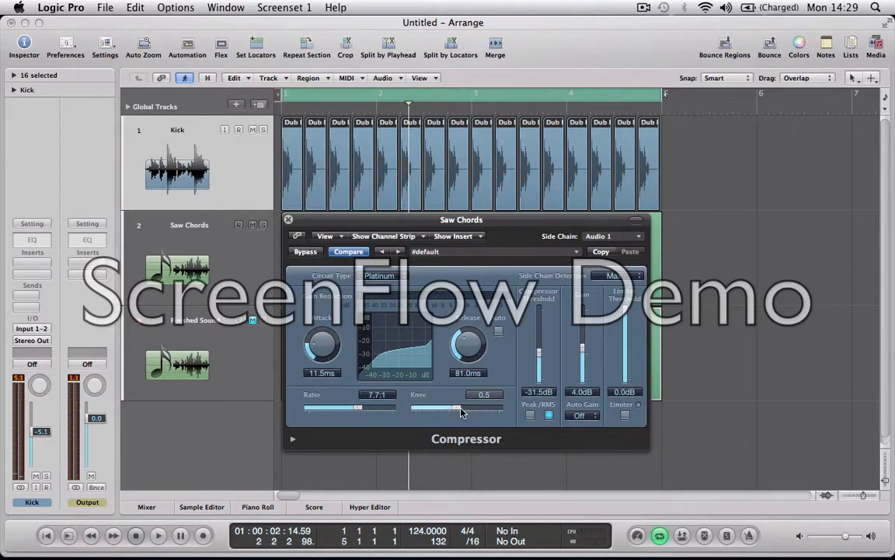
drag(460, 412, 400, 411)
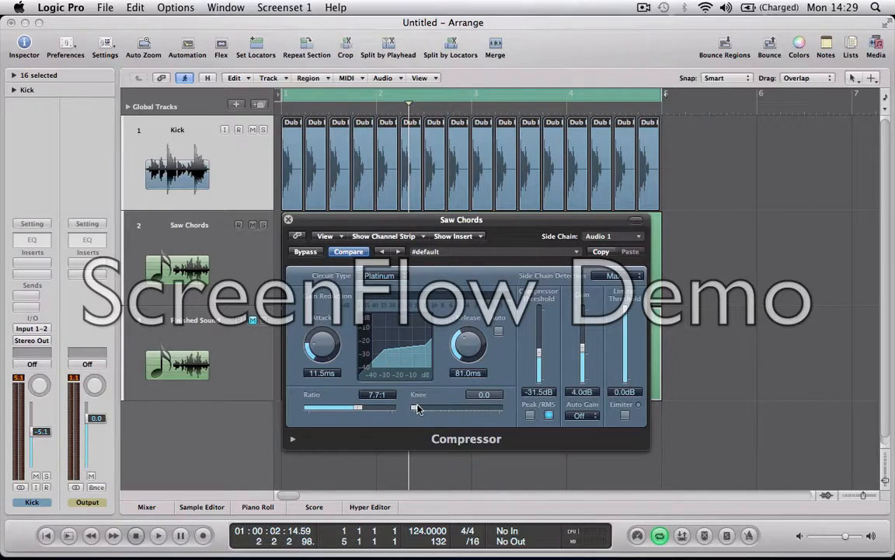
Set the compressor's ratio to 6.1:1 with the knee kept at 0.0, and audition the loop
mouse_move(418, 409)
mouse_down()
mouse_move(502, 416)
mouse_move(416, 411)
mouse_up()
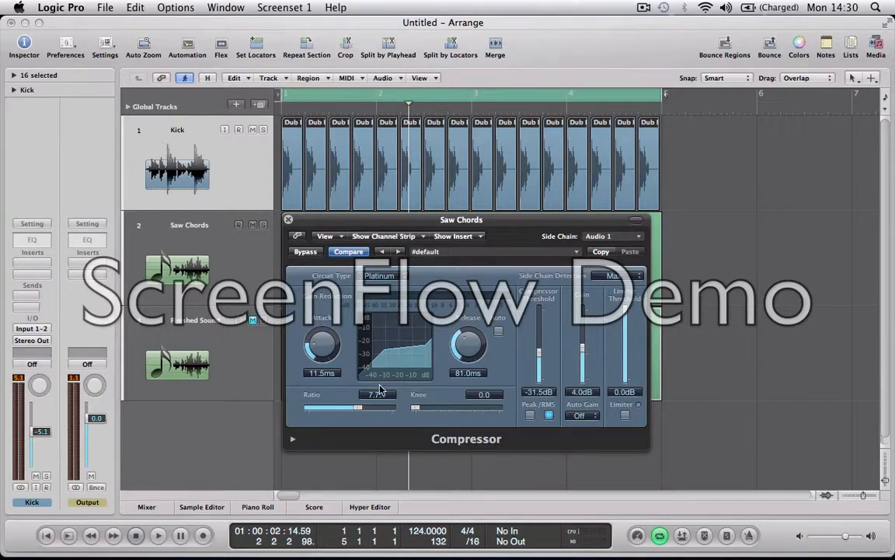
key(space)
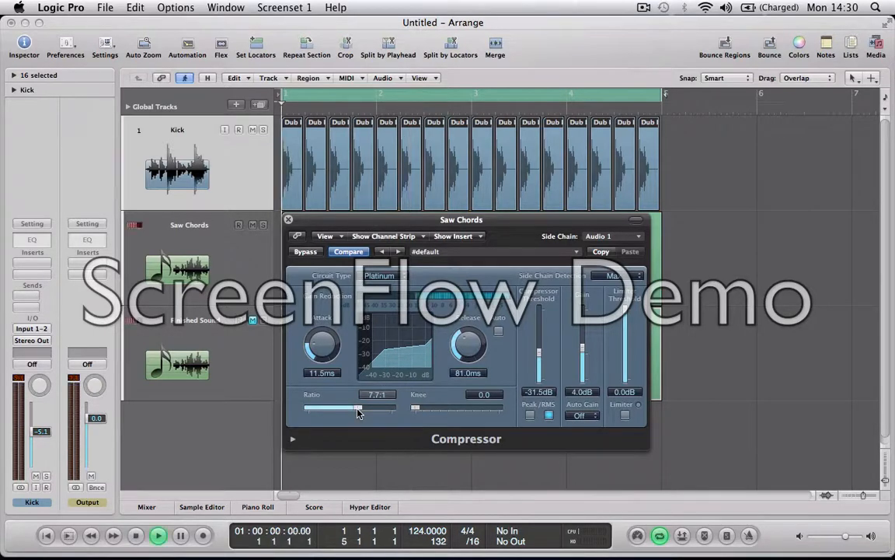
mouse_move(357, 412)
mouse_down()
mouse_move(379, 414)
mouse_move(358, 412)
mouse_up()
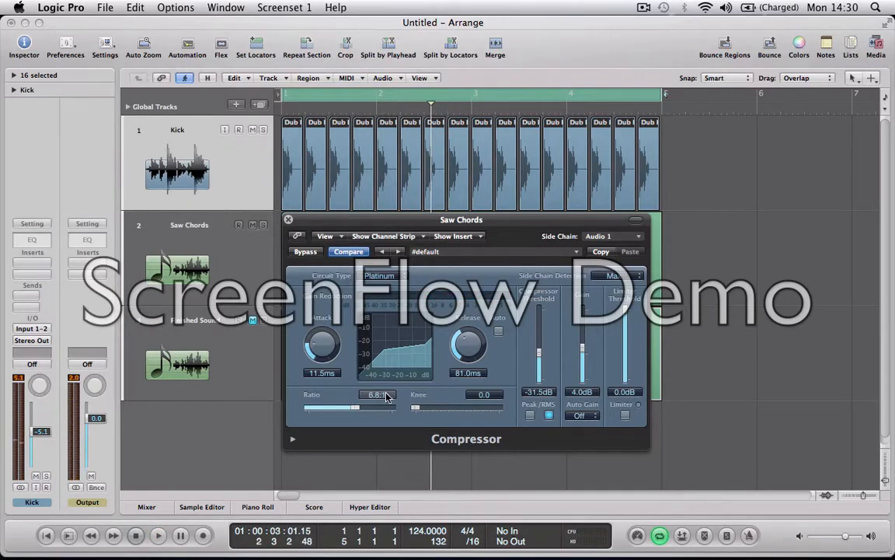
double_click(381, 395)
text(6.1)
key(Return)
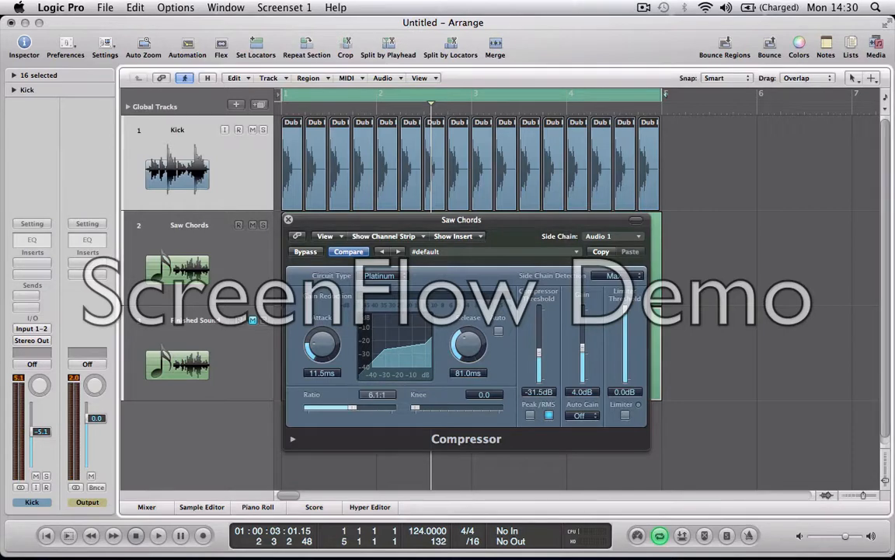
key(space)
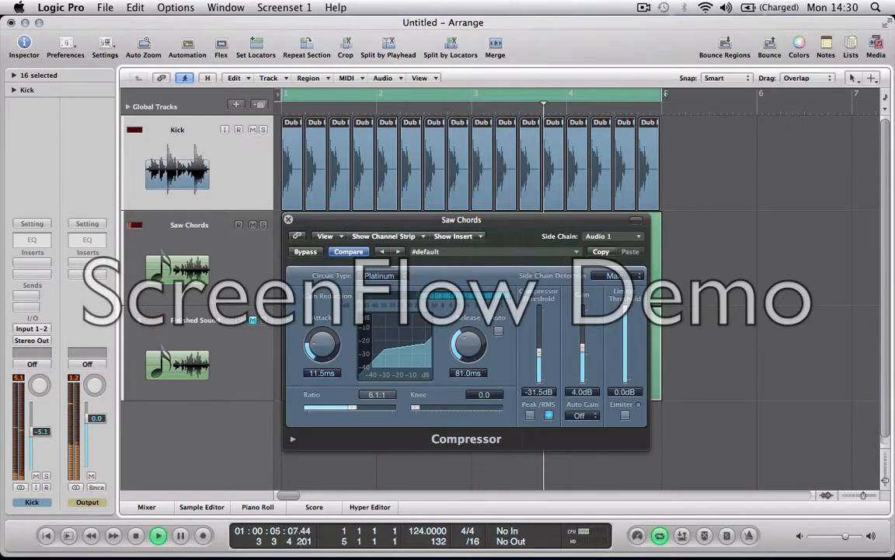
key(space)
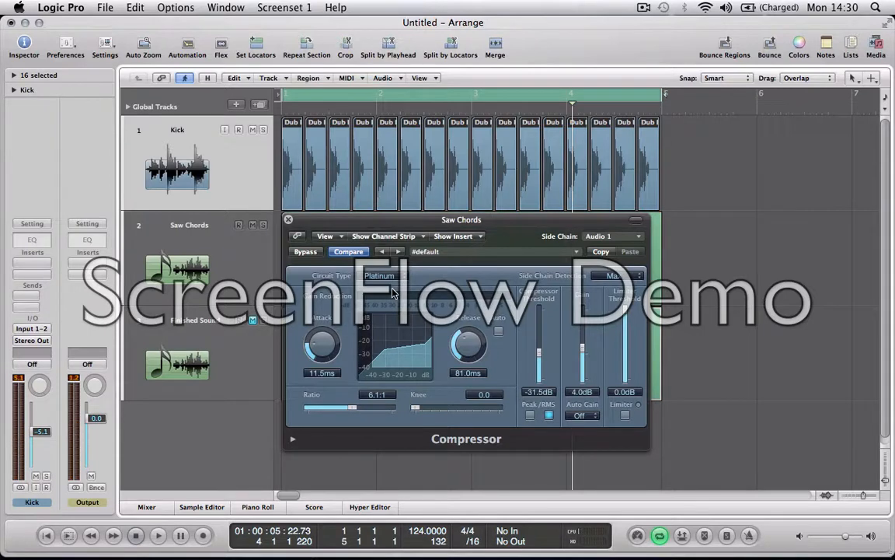
Compare the Saw Chords with the compressor bypassed and active during loop playback, close the compressor window and stop playback
key(space)
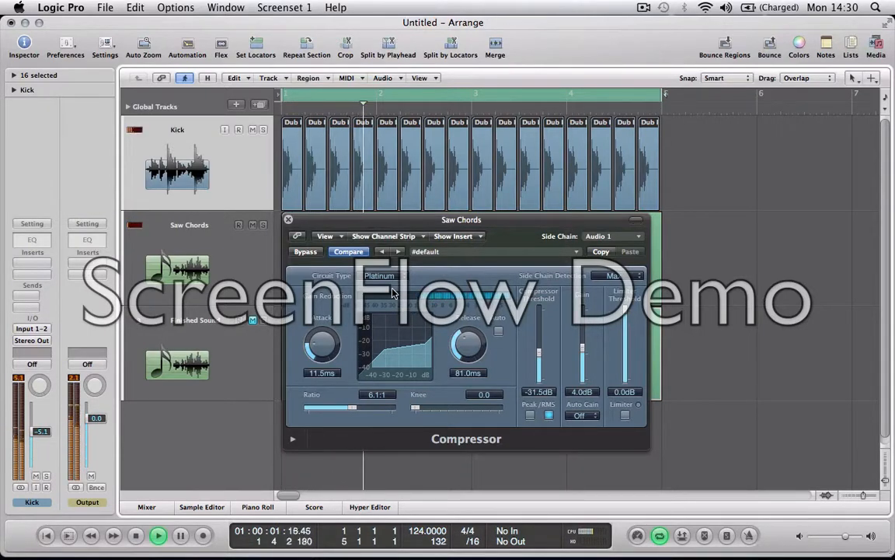
key(space)
key(space)
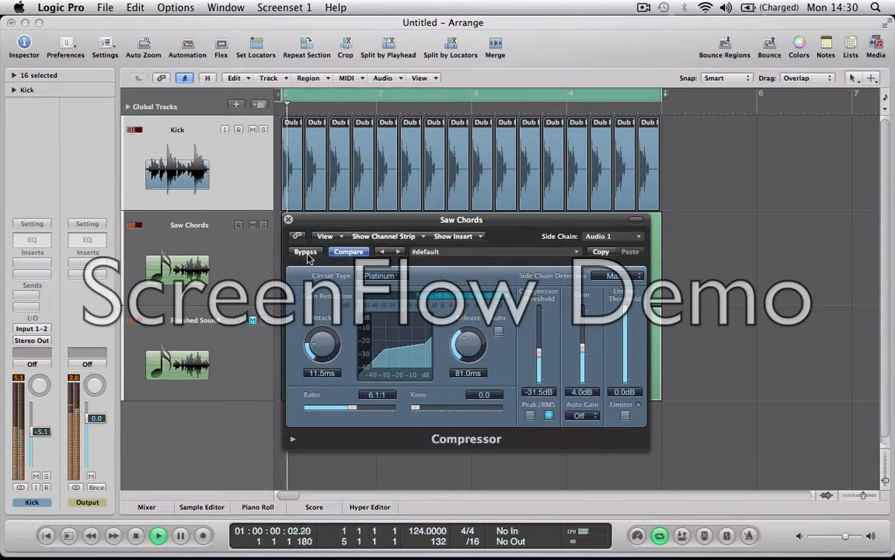
click(308, 255)
click(308, 255)
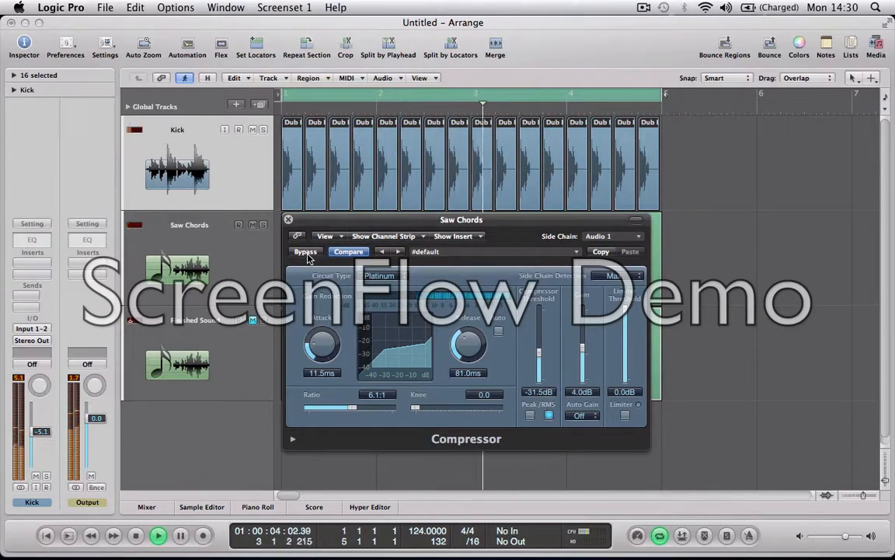
click(308, 256)
click(308, 256)
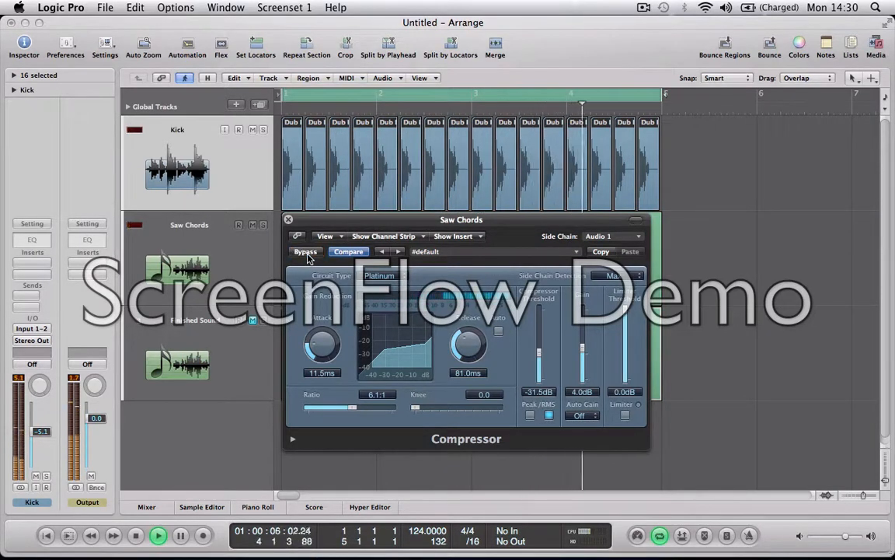
click(288, 219)
key(space)
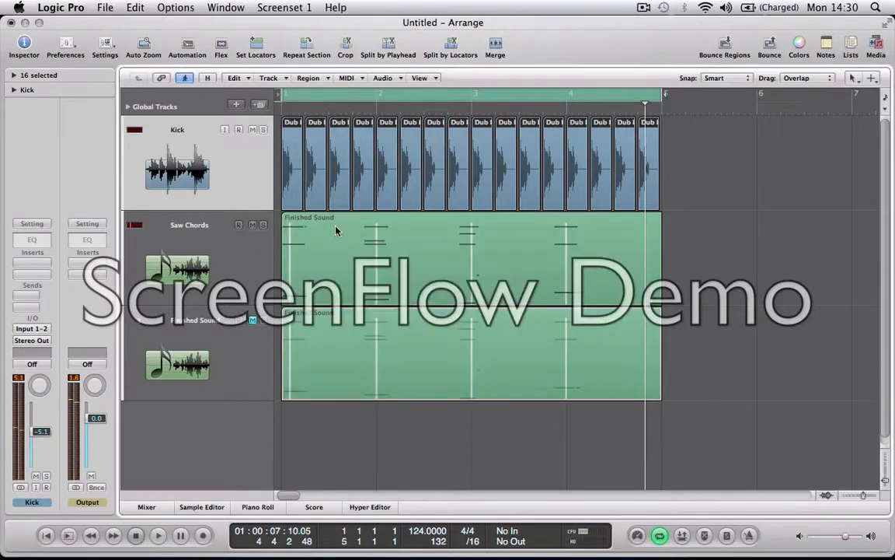